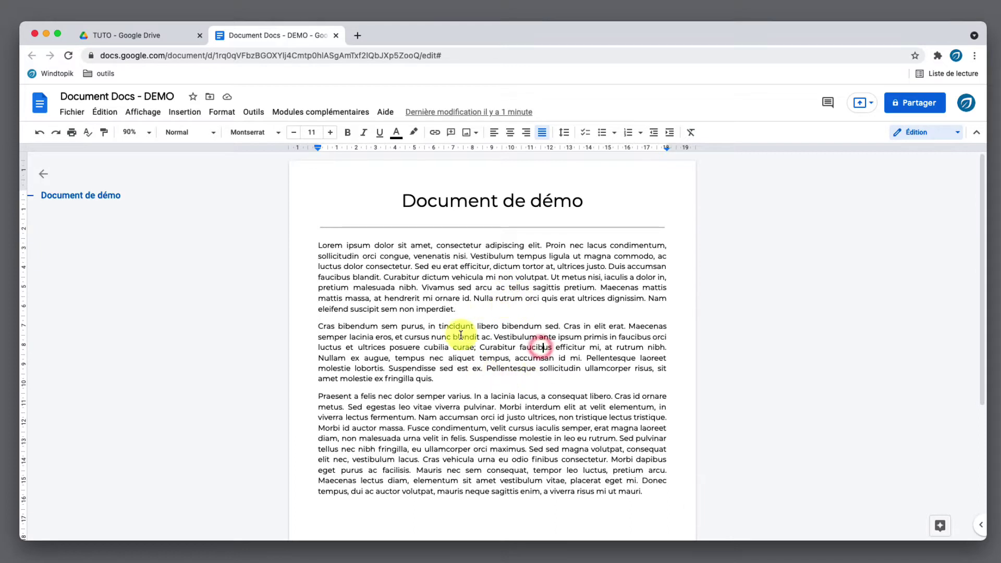
Insert image-confidential.png from the computer's desktop folder into the middle of the second paragraph
{"action": "left_click_drag", "start_coordinate": [318, 246], "coordinate": [518, 358]}
{"action": "left_click", "coordinate": [502, 343]}
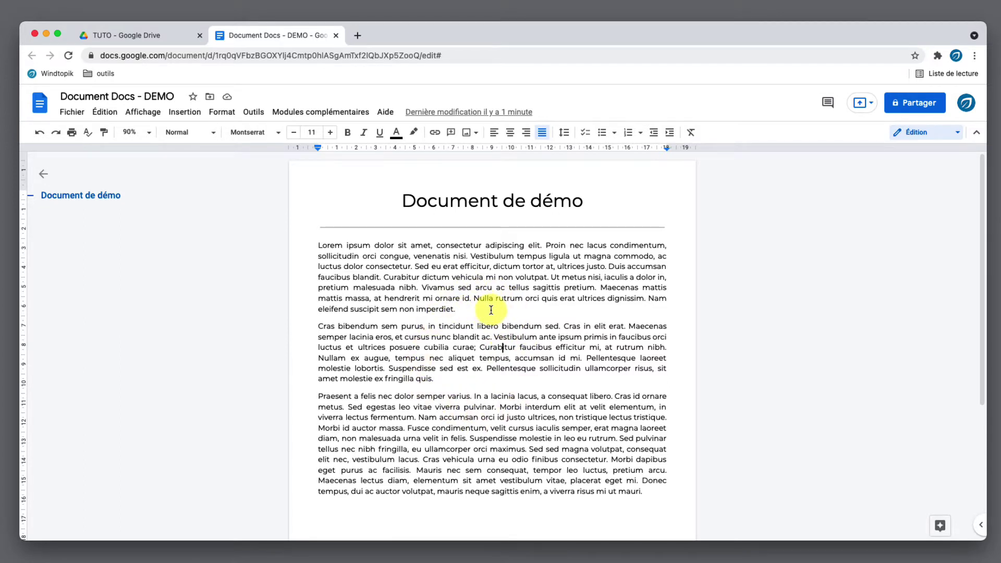
{"action": "left_click", "coordinate": [474, 133]}
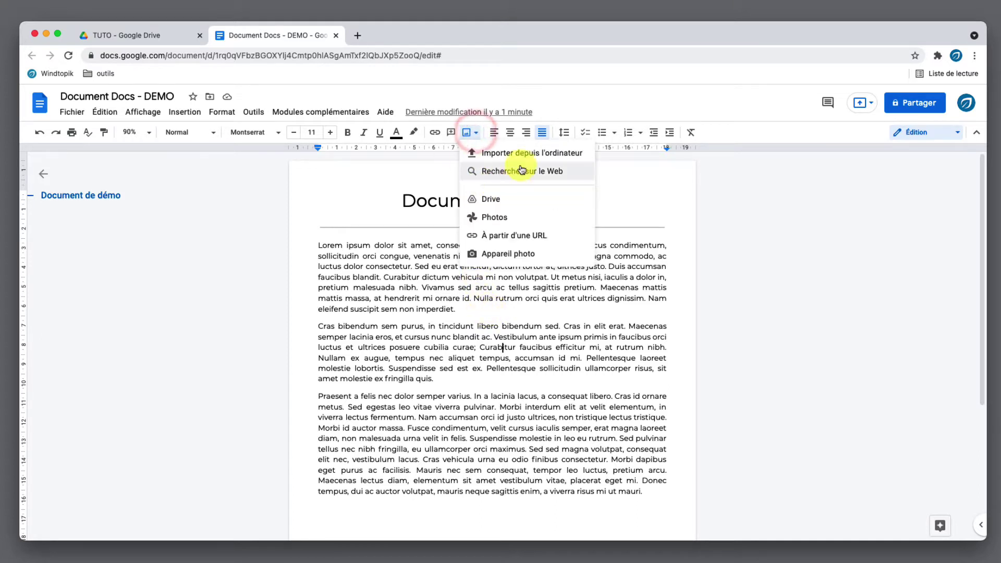
{"action": "left_click", "coordinate": [568, 154]}
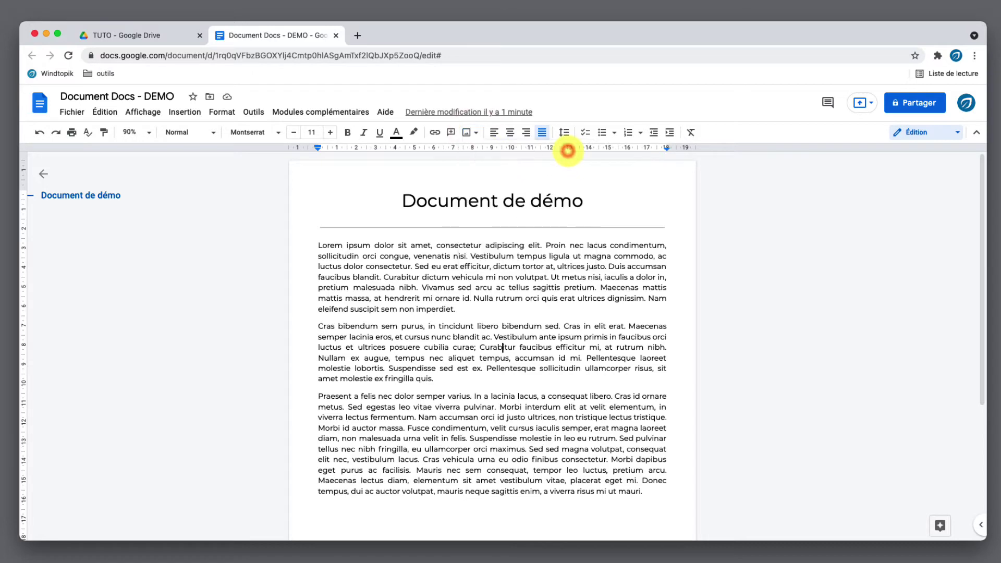
{"action": "left_click", "coordinate": [319, 200]}
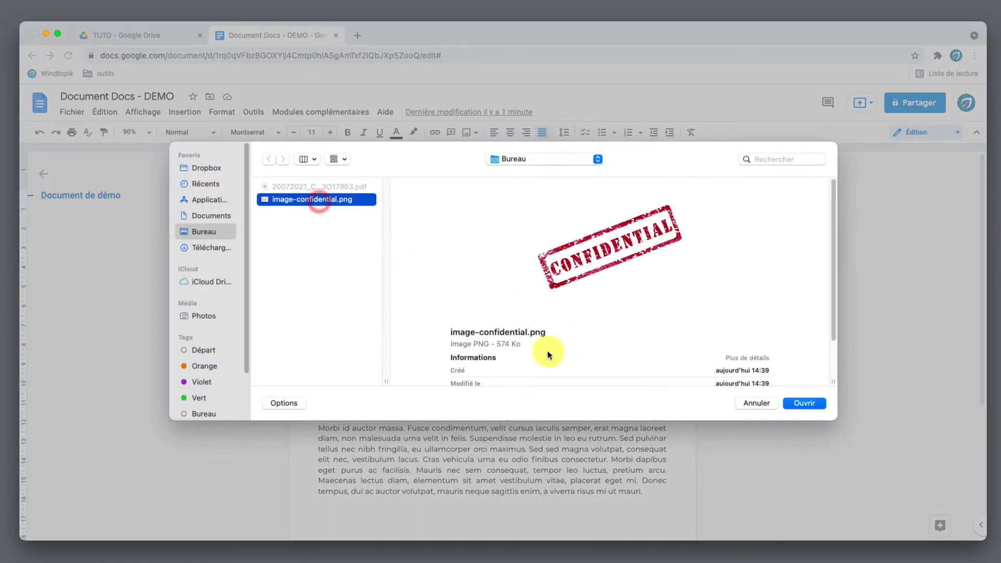
{"action": "left_click", "coordinate": [798, 404]}
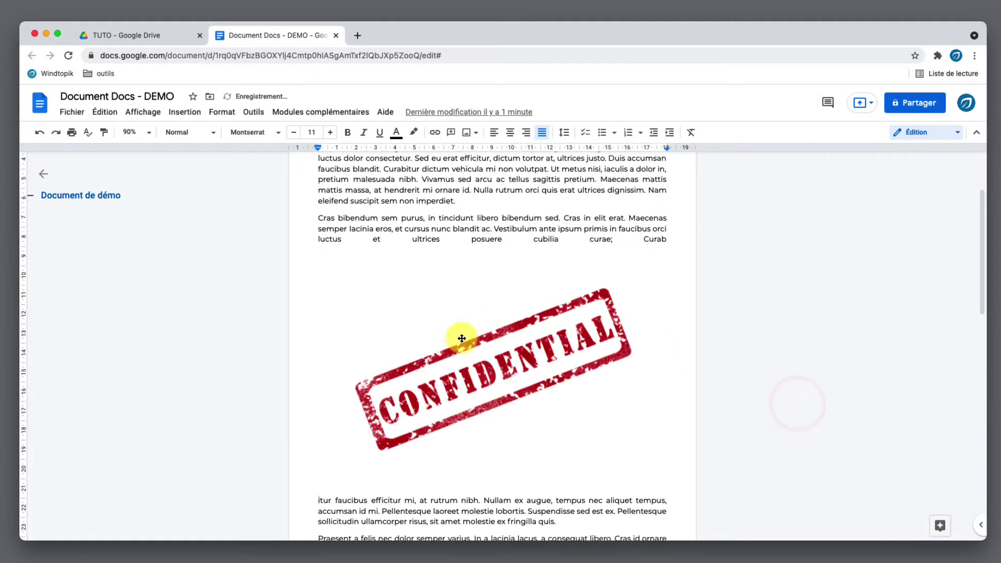
Set the CONFIDENTIAL stamp image's text wrapping to behind the text
{"action": "scroll", "coordinate": [534, 277], "scroll_direction": "down", "scroll_amount": 3}
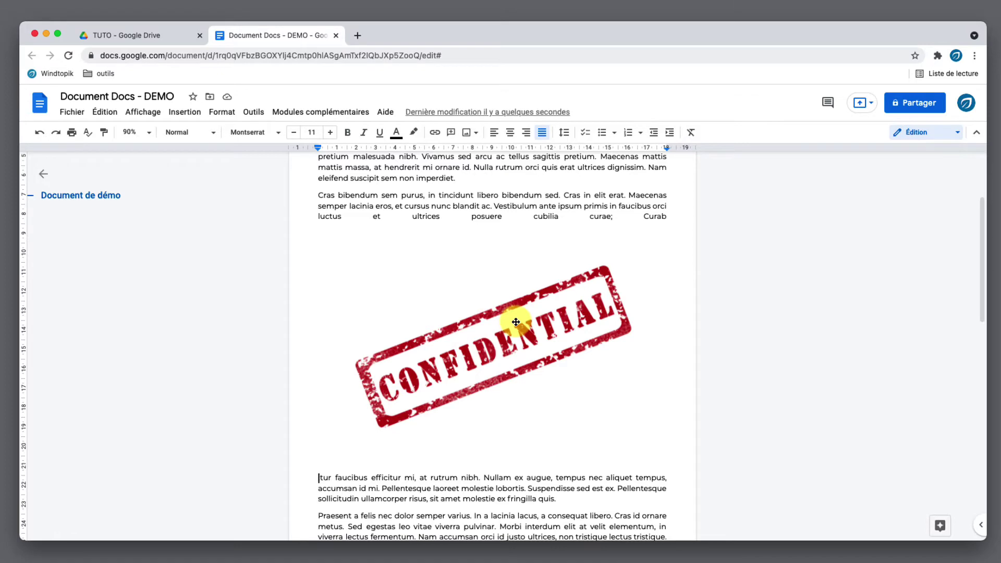
{"action": "left_click", "coordinate": [482, 312]}
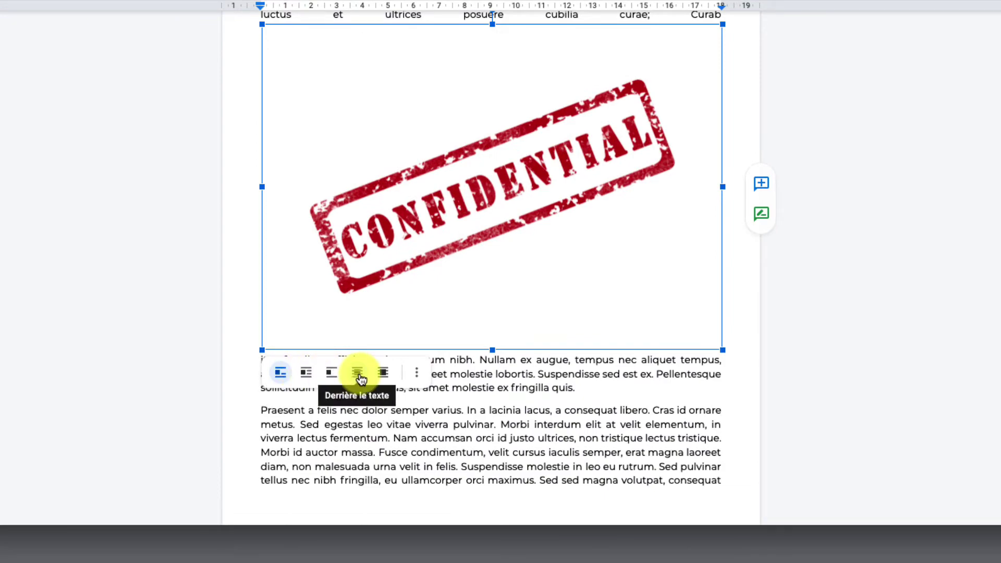
{"action": "left_click", "coordinate": [358, 373]}
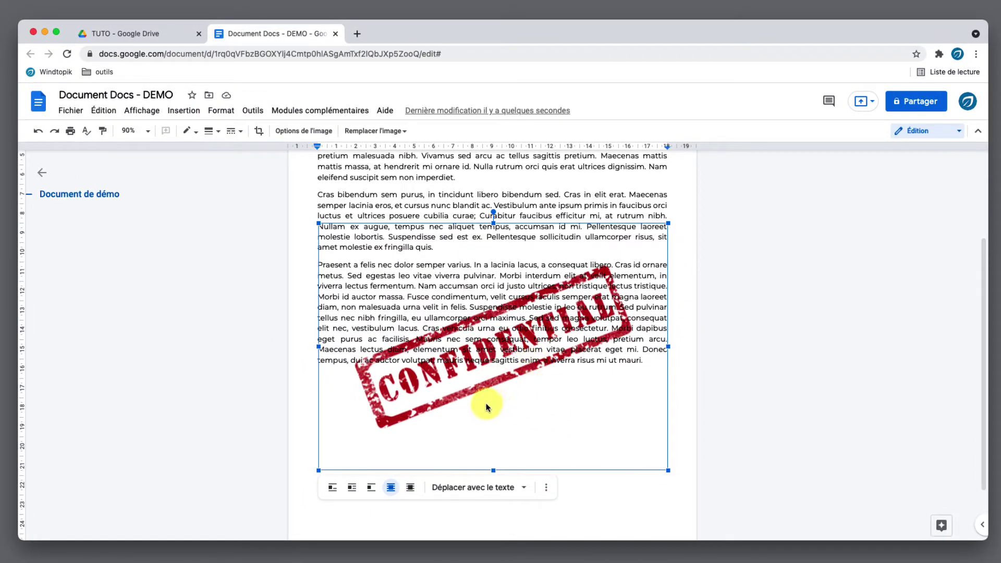
Move the stamp image up so it lies centred behind the three body paragraphs, and deselect it
{"action": "scroll", "coordinate": [489, 407], "scroll_direction": "up", "scroll_amount": 2}
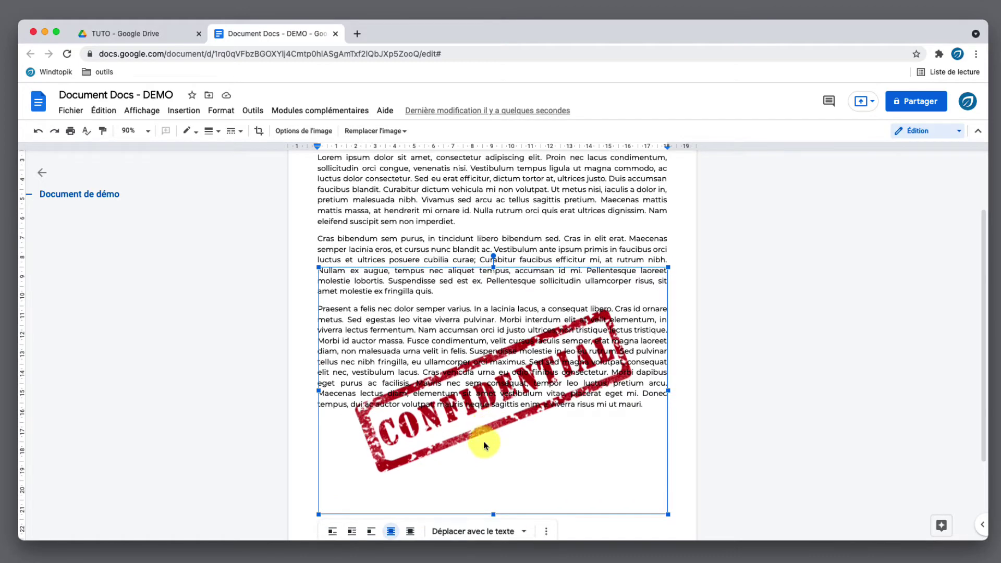
{"action": "left_click_drag", "start_coordinate": [482, 433], "coordinate": [481, 319]}
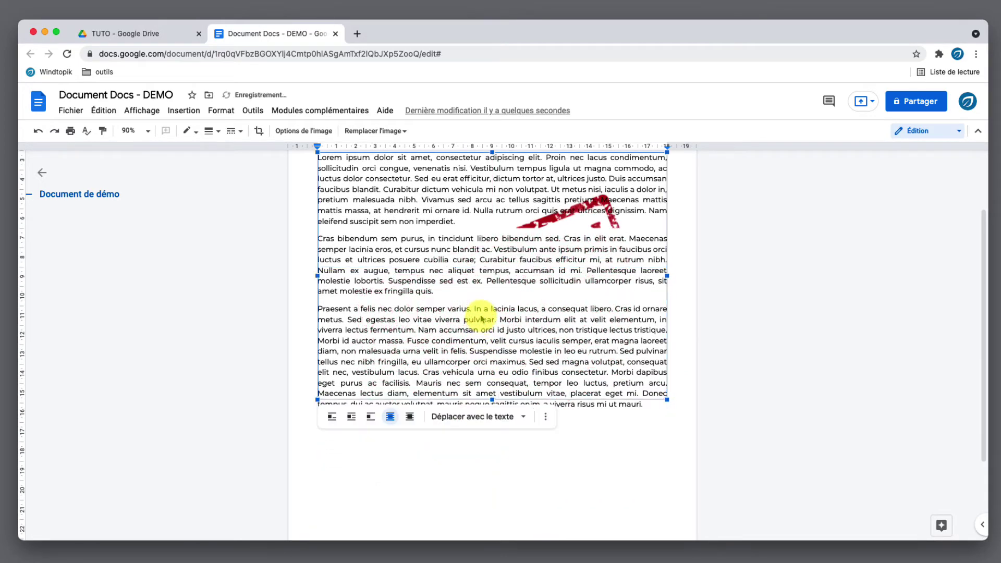
{"action": "scroll", "coordinate": [501, 336], "scroll_direction": "up", "scroll_amount": 3}
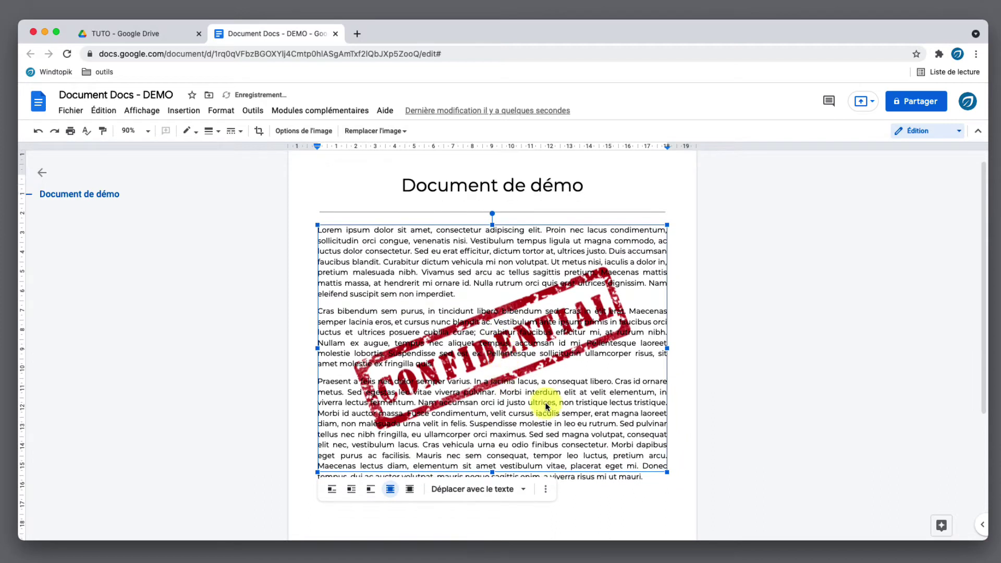
{"action": "left_click", "coordinate": [793, 334]}
{"action": "scroll", "coordinate": [653, 386], "scroll_direction": "down", "scroll_amount": 1}
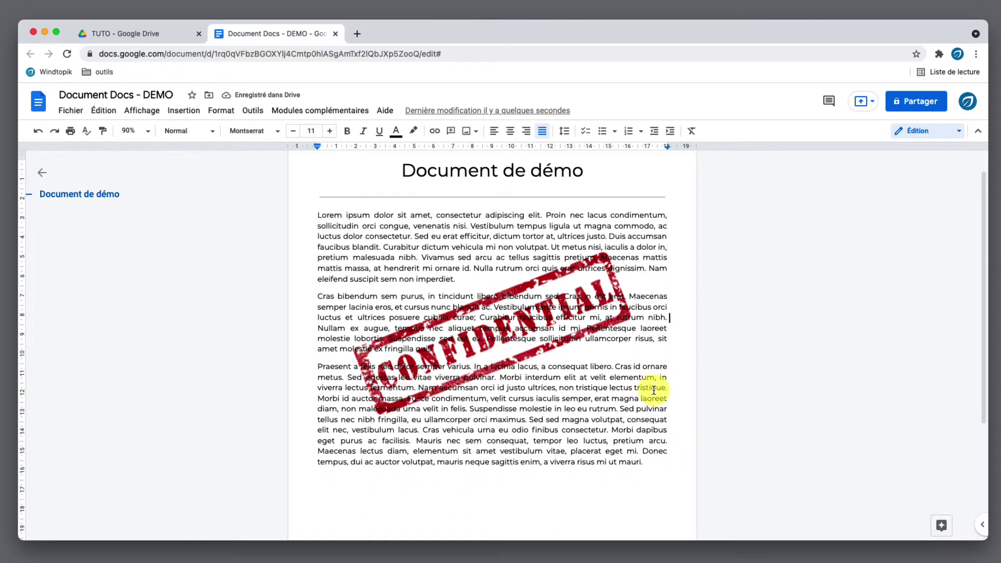
Open the adjustment options (Réglages) of the CONFIDENTIAL stamp image
{"action": "left_click", "coordinate": [501, 348]}
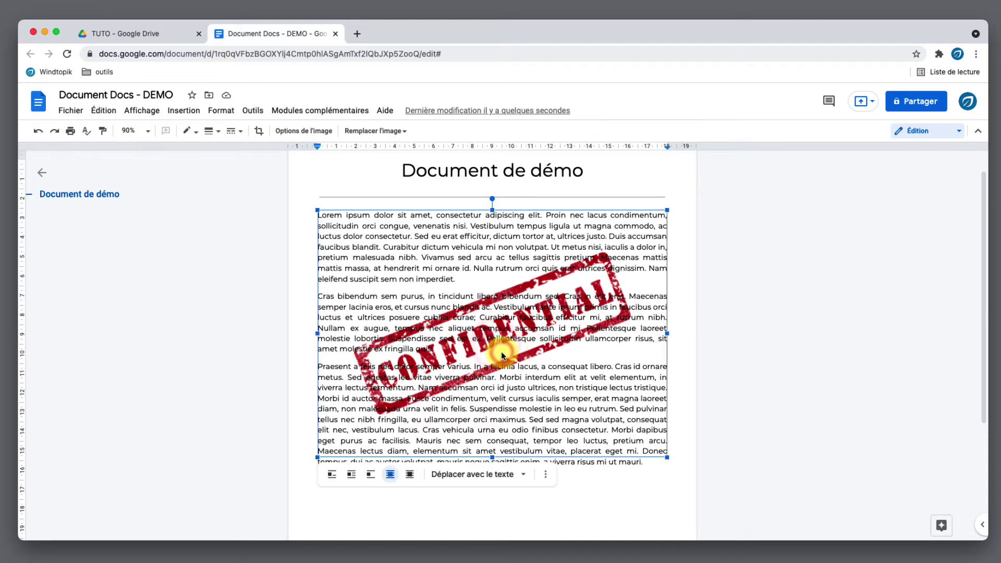
{"action": "left_click", "coordinate": [552, 478]}
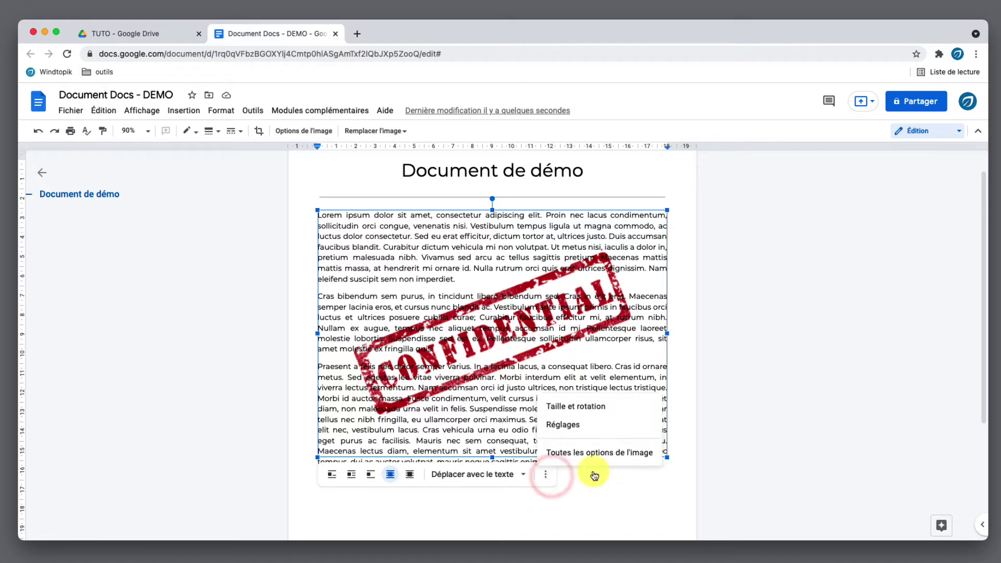
{"action": "left_click", "coordinate": [592, 430]}
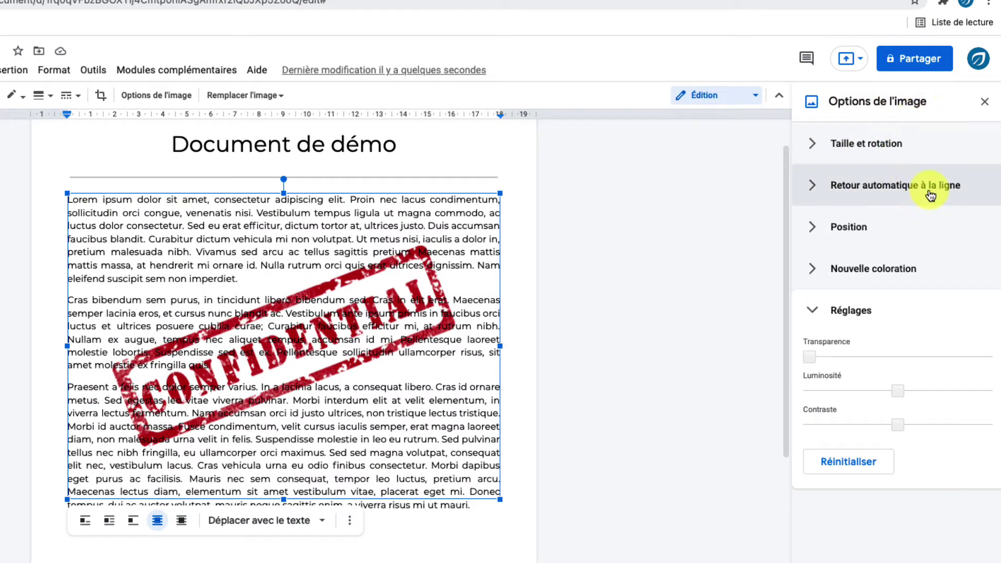
Examine the stamp image's size and rotation, text wrapping and position options
{"action": "left_click", "coordinate": [814, 147]}
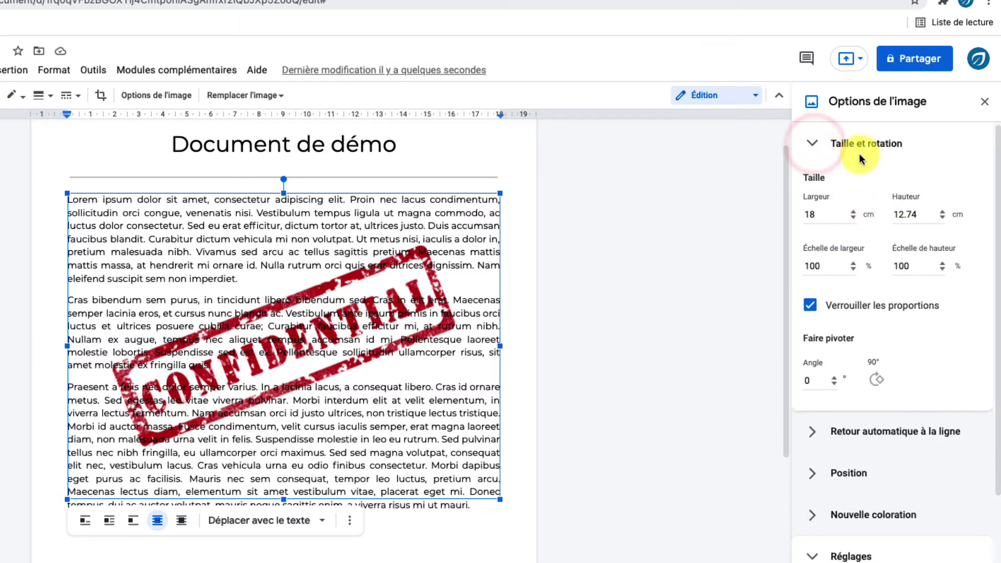
{"action": "left_click", "coordinate": [812, 142]}
{"action": "left_click", "coordinate": [811, 189]}
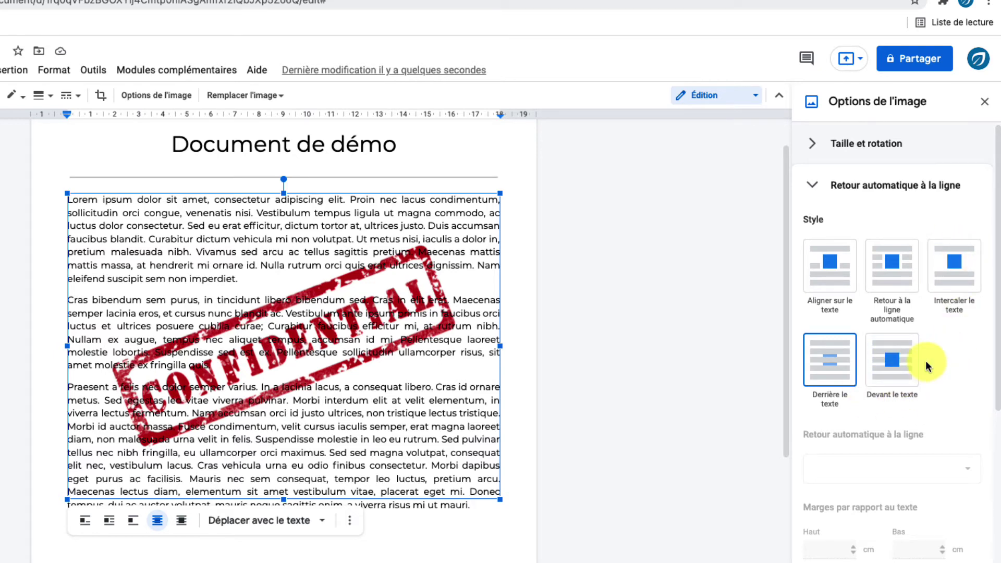
{"action": "scroll", "coordinate": [892, 370], "scroll_direction": "down", "scroll_amount": 5}
{"action": "scroll", "coordinate": [892, 359], "scroll_direction": "up", "scroll_amount": 5}
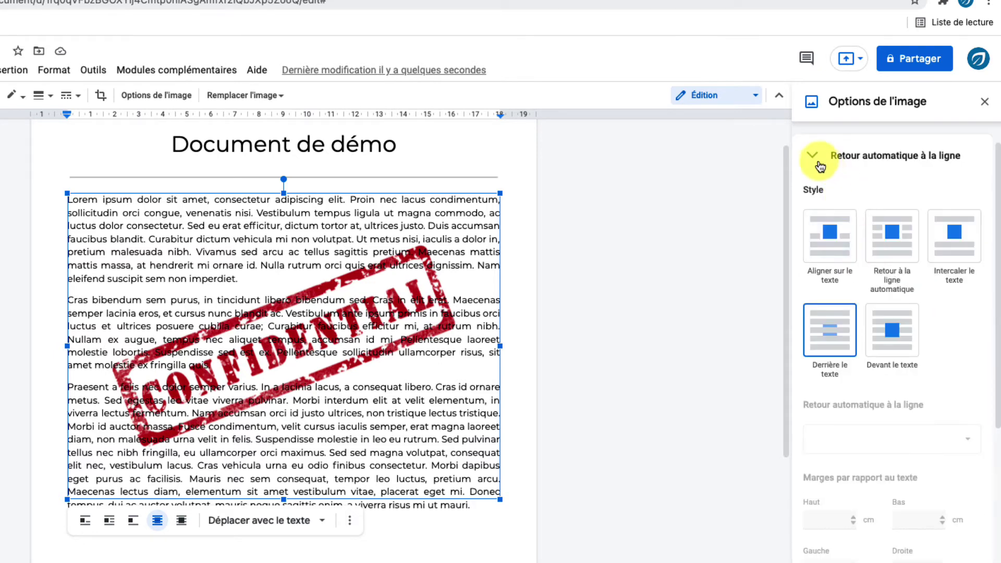
{"action": "left_click", "coordinate": [817, 159]}
{"action": "left_click", "coordinate": [824, 232]}
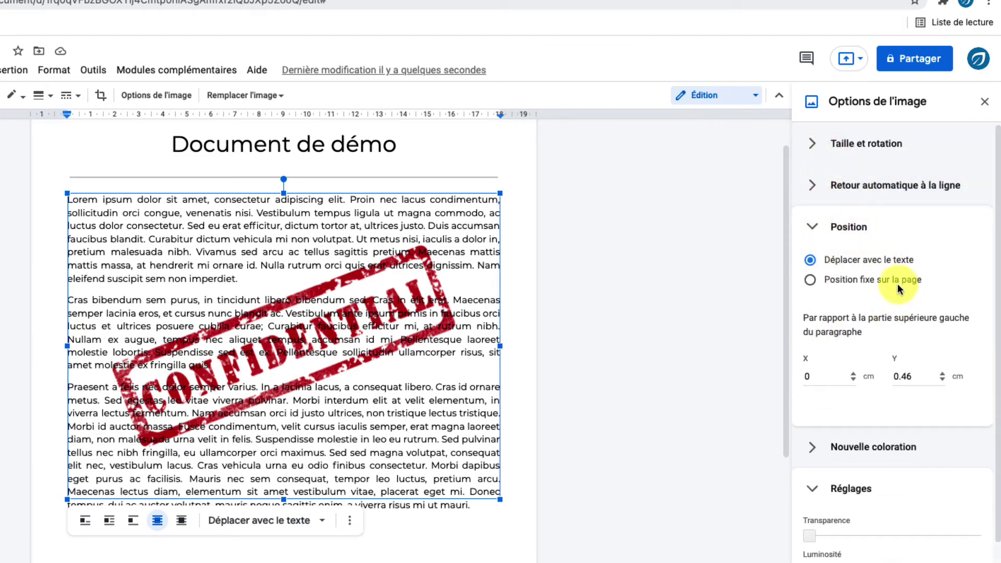
{"action": "left_click", "coordinate": [818, 231]}
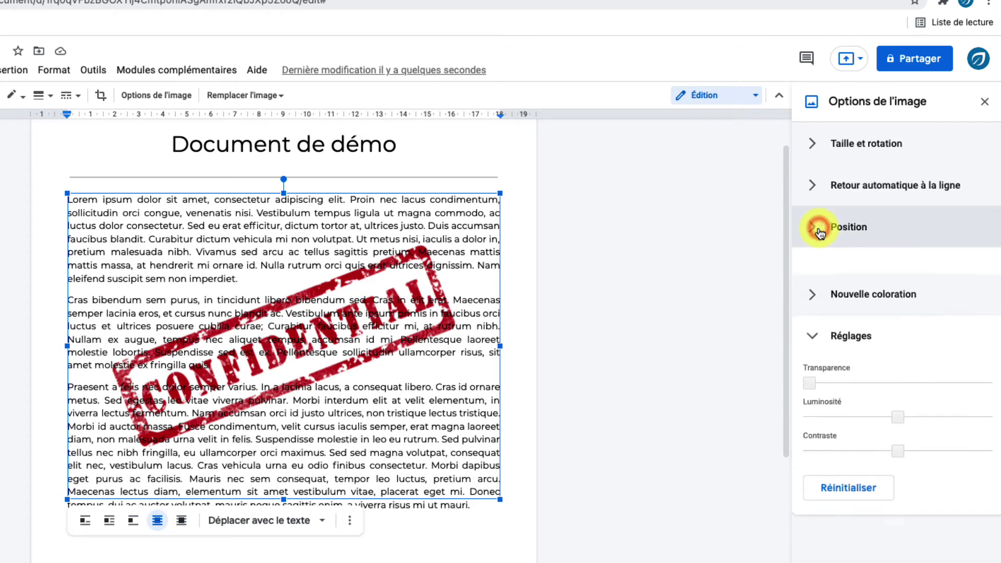
Recolour the stamp image with the Négatif colour option
{"action": "left_click", "coordinate": [812, 267]}
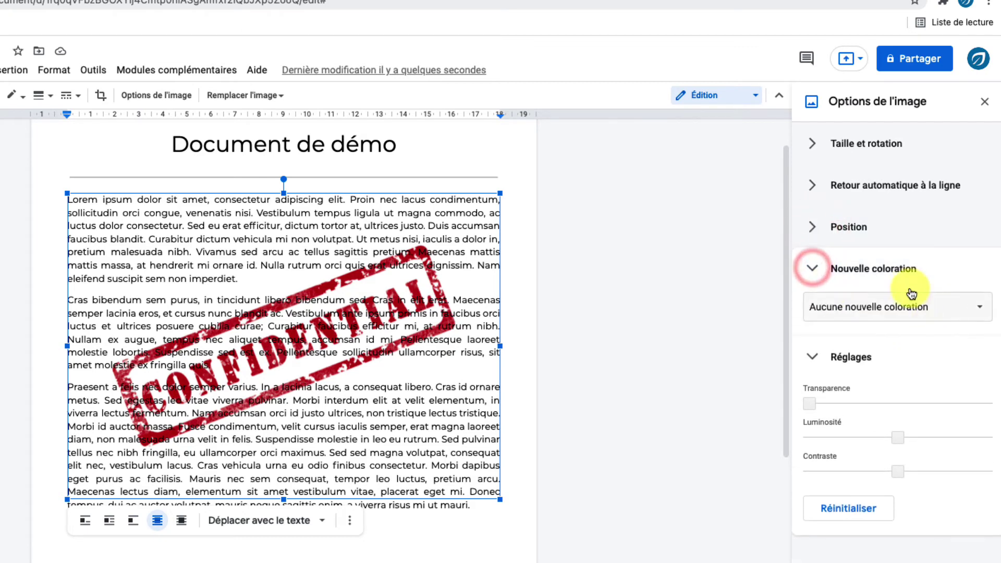
{"action": "left_click", "coordinate": [855, 324]}
{"action": "scroll", "coordinate": [855, 443], "scroll_direction": "down", "scroll_amount": 3}
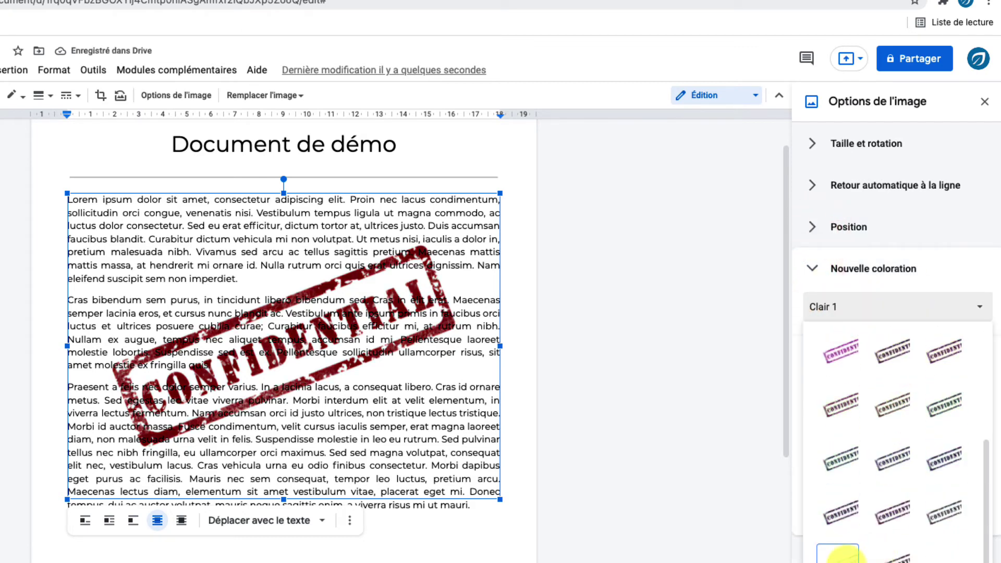
{"action": "left_click", "coordinate": [839, 553]}
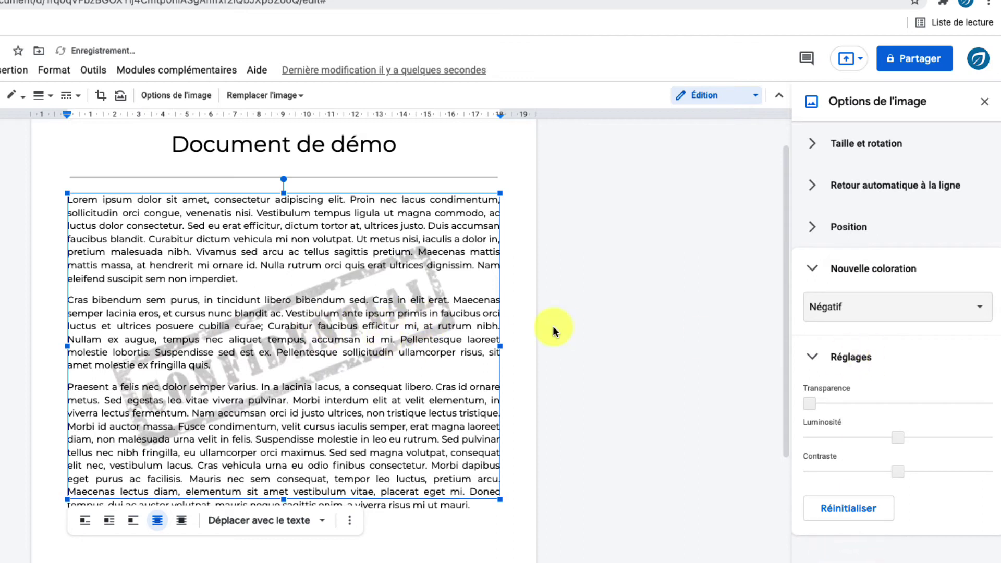
{"action": "left_click", "coordinate": [813, 269]}
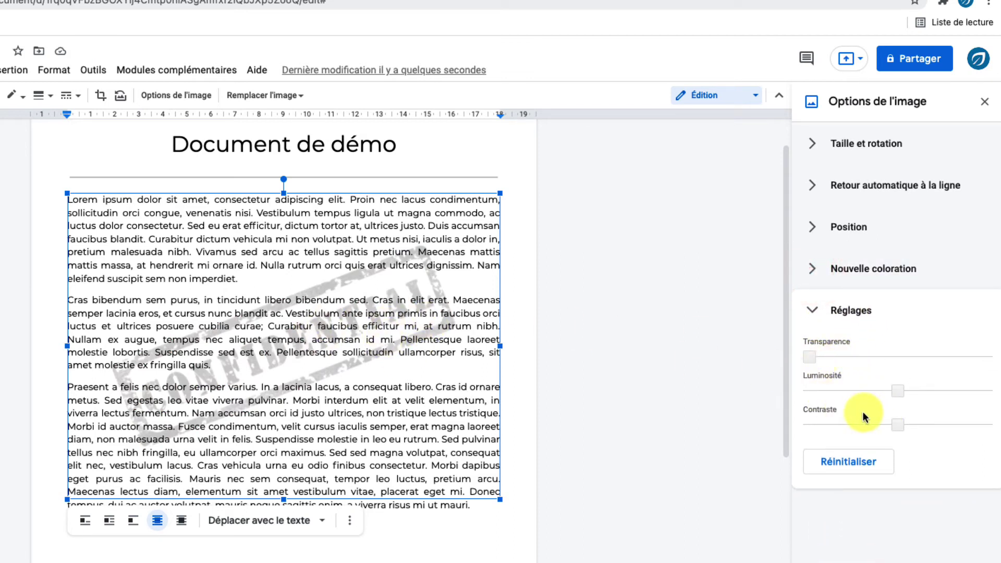
Try other transparency and brightness levels on the stamp image, returning transparency to 0% and brightness to about its midpoint
{"action": "mouse_move", "coordinate": [811, 359]}
{"action": "left_mouse_down"}
{"action": "mouse_move", "coordinate": [854, 359]}
{"action": "mouse_move", "coordinate": [800, 361]}
{"action": "left_mouse_up"}
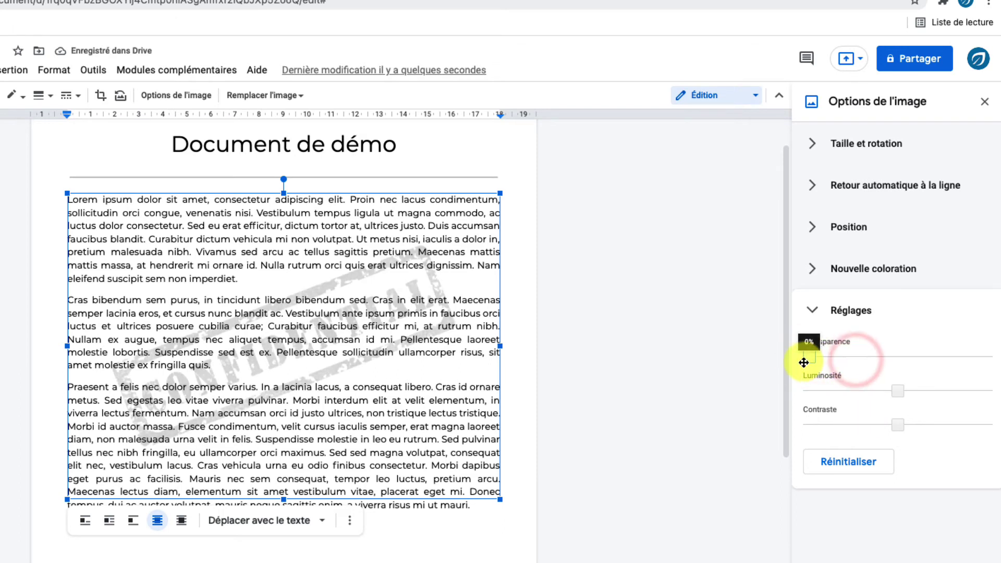
{"action": "left_click_drag", "start_coordinate": [897, 393], "coordinate": [926, 391]}
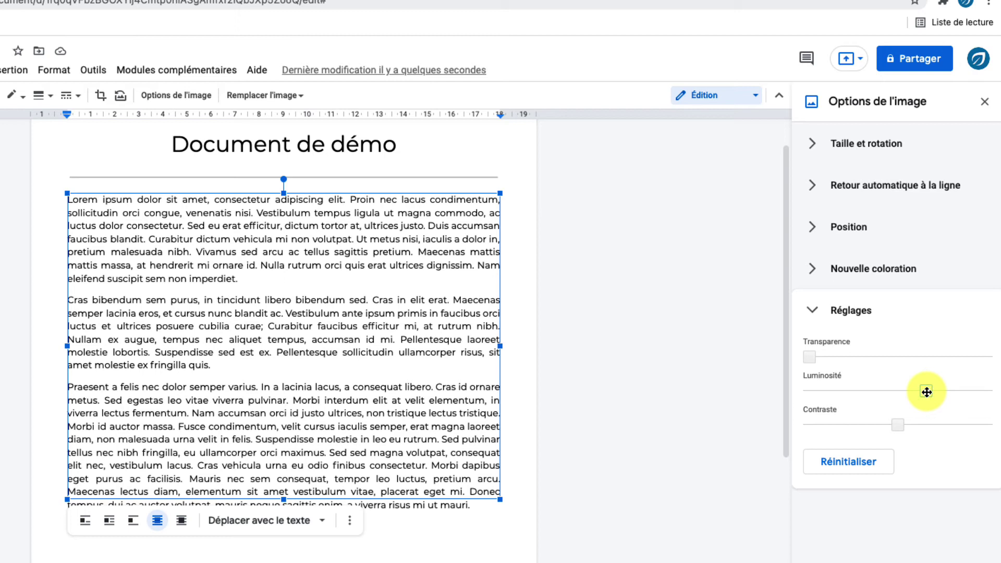
{"action": "left_click_drag", "start_coordinate": [926, 392], "coordinate": [896, 397]}
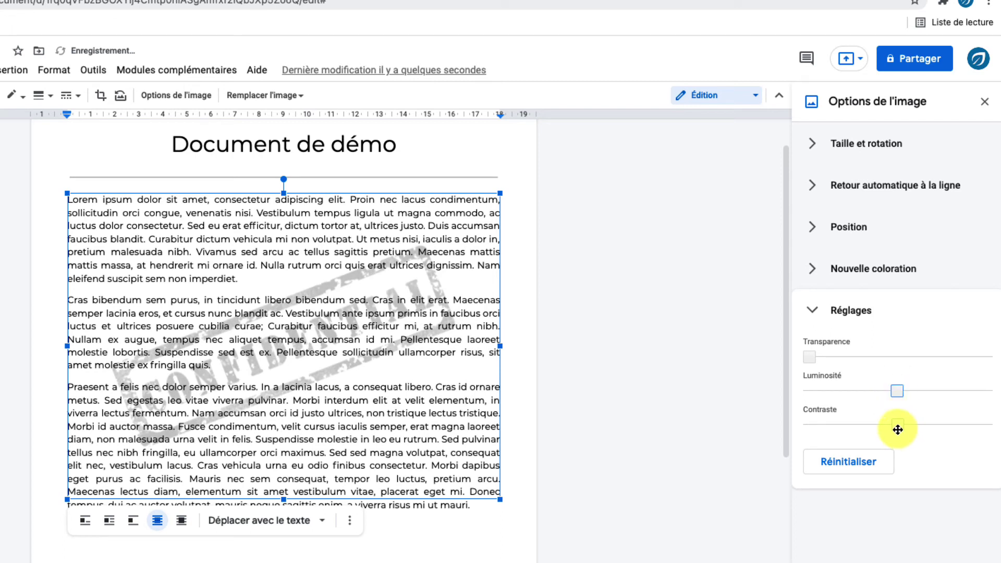
Set the stamp image's contrast slightly above its midpoint, close the image options and deselect the image
{"action": "left_click_drag", "start_coordinate": [864, 425], "coordinate": [900, 427]}
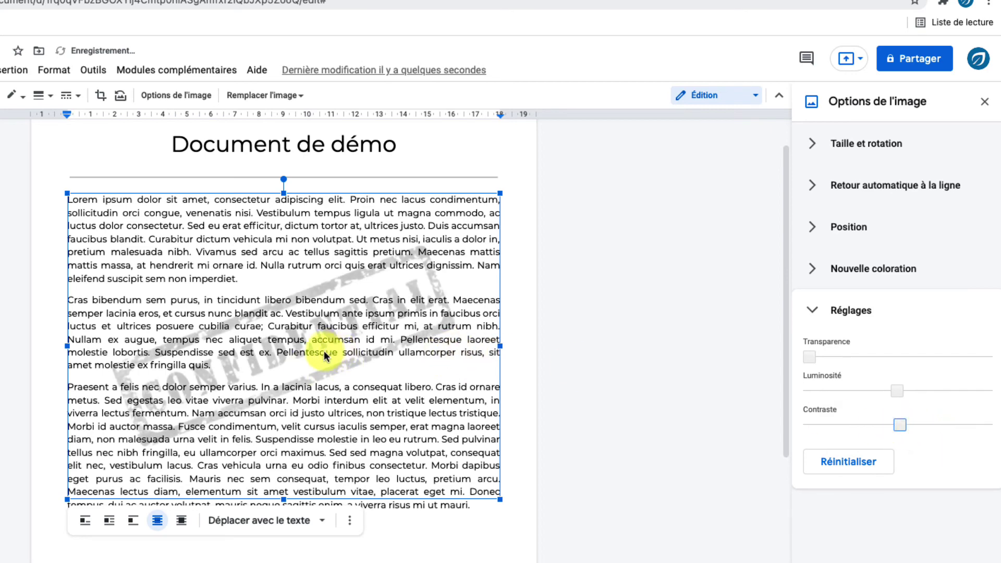
{"action": "left_click", "coordinate": [983, 103]}
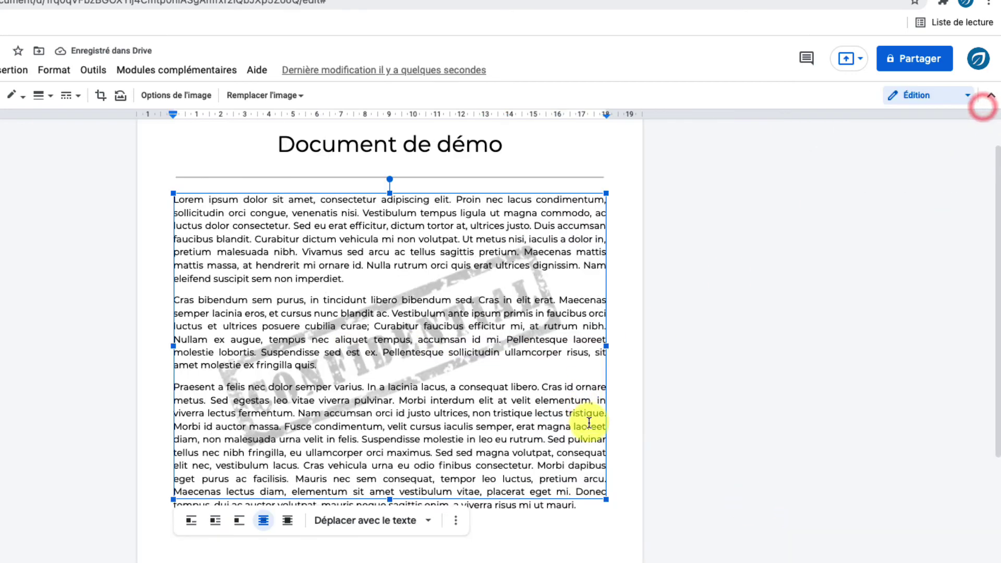
{"action": "left_click", "coordinate": [691, 398]}
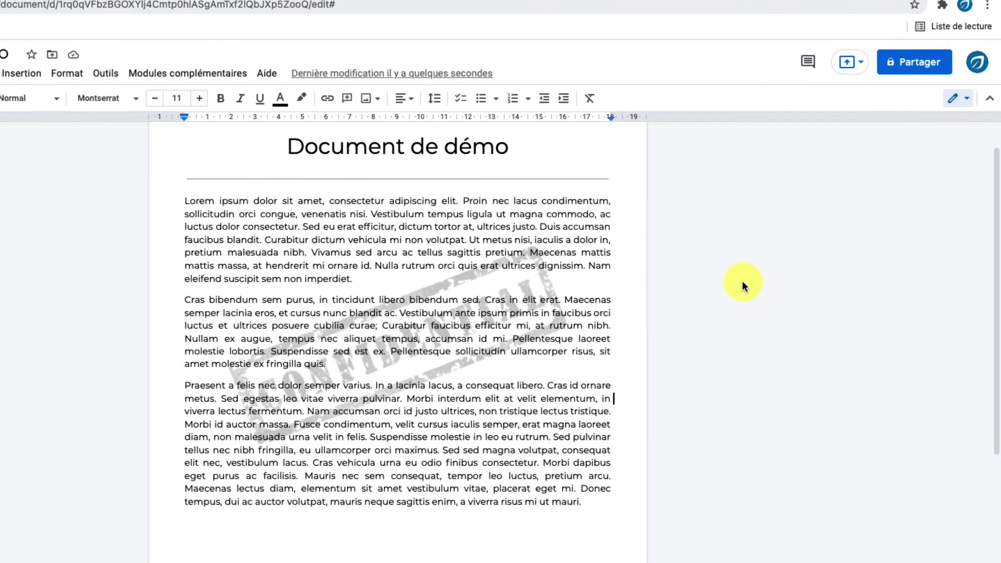